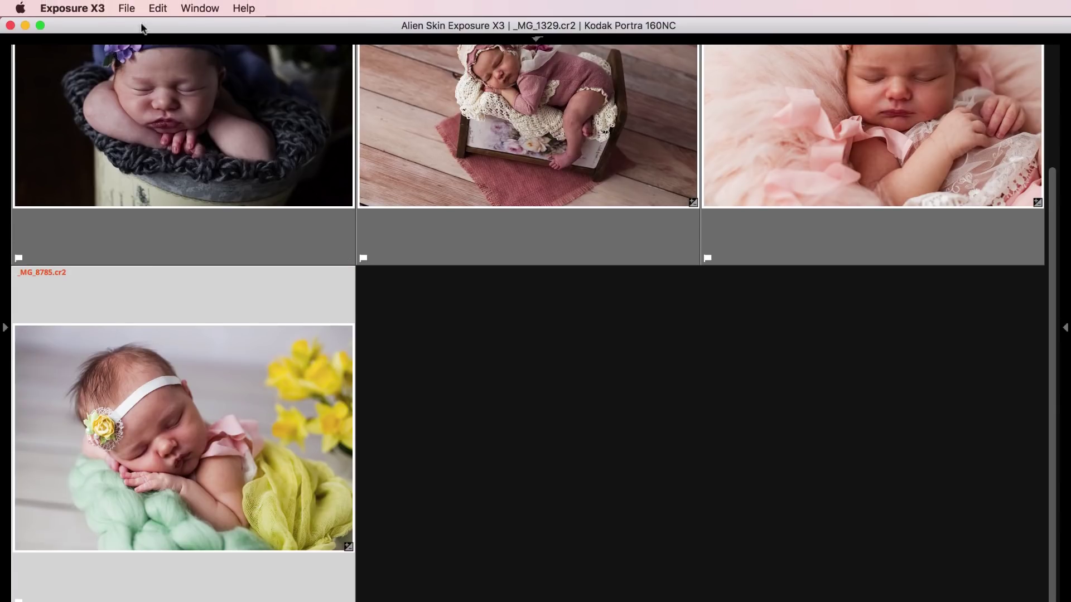
Open the print layout window for the selected photos and enlarge it to fill the screen.
{"action": "left_click", "coordinate": [129, 8]}
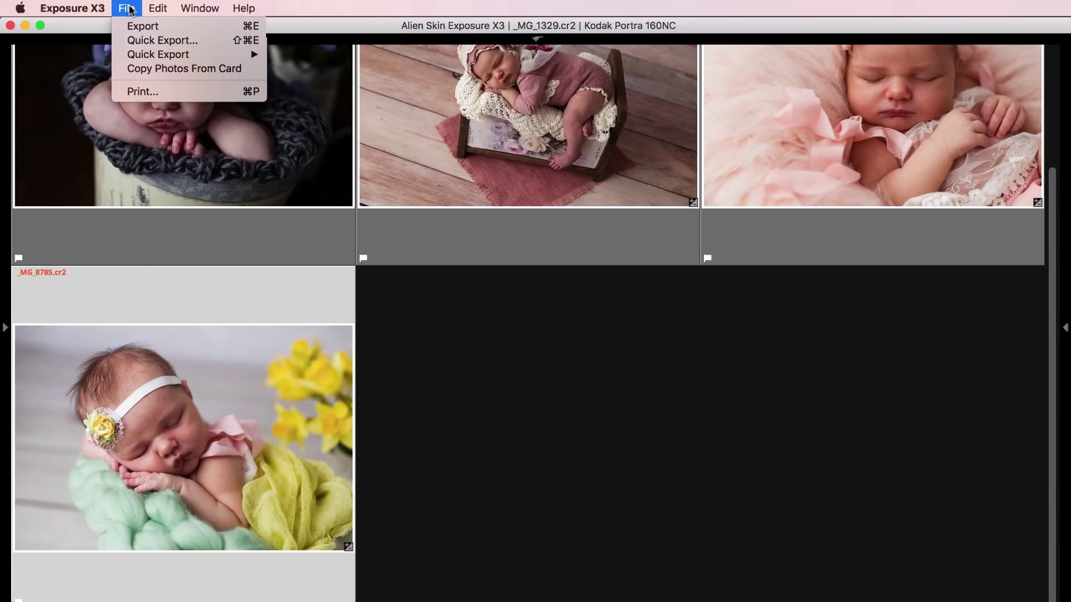
{"action": "left_click", "coordinate": [152, 95]}
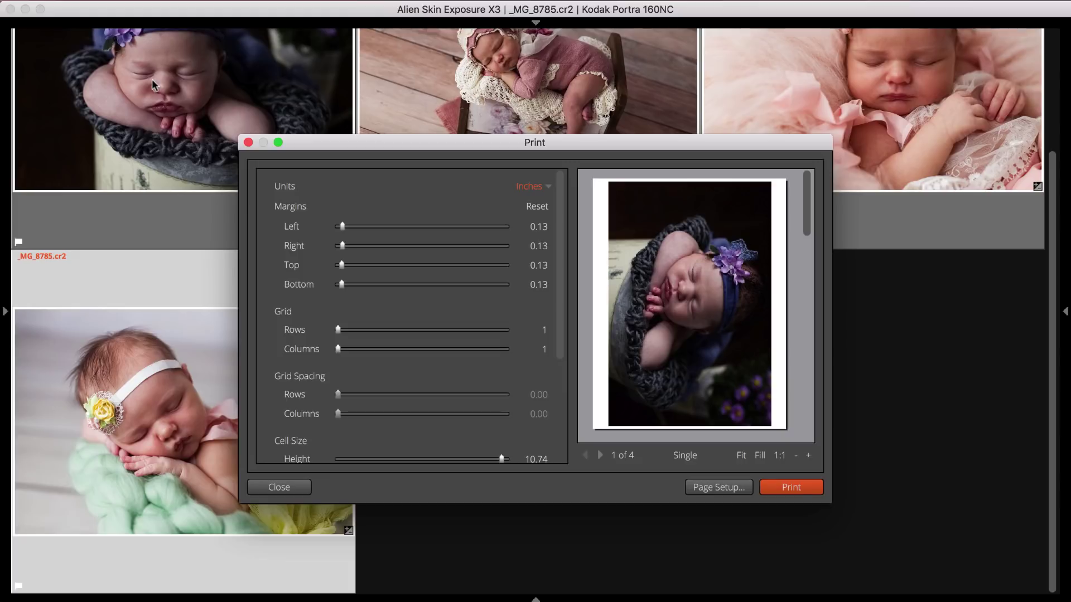
{"action": "left_click_drag", "start_coordinate": [239, 135], "coordinate": [1, 1]}
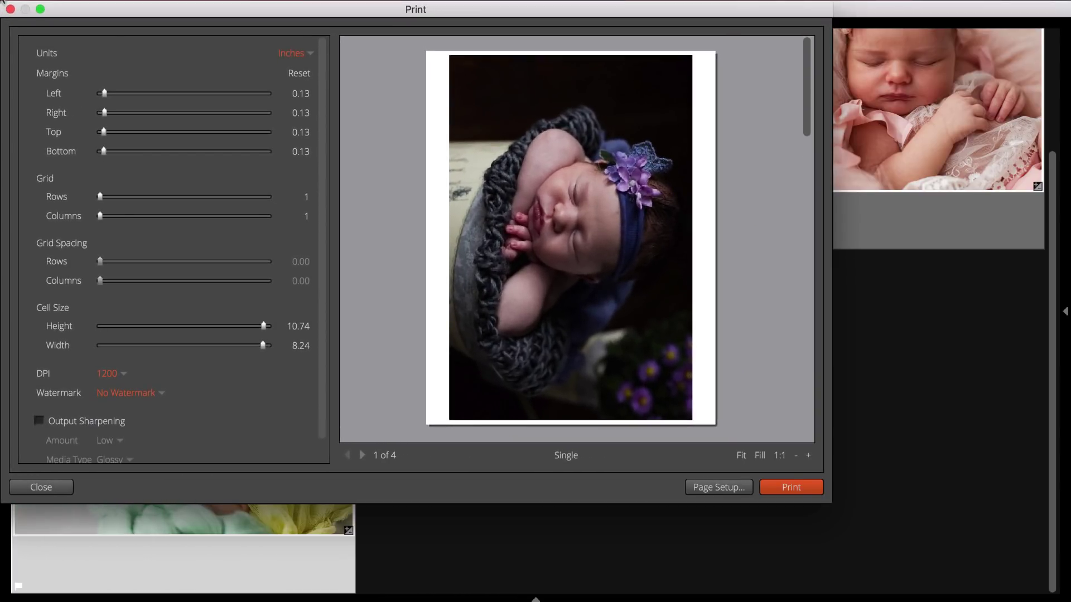
{"action": "left_click_drag", "start_coordinate": [831, 501], "coordinate": [1067, 597]}
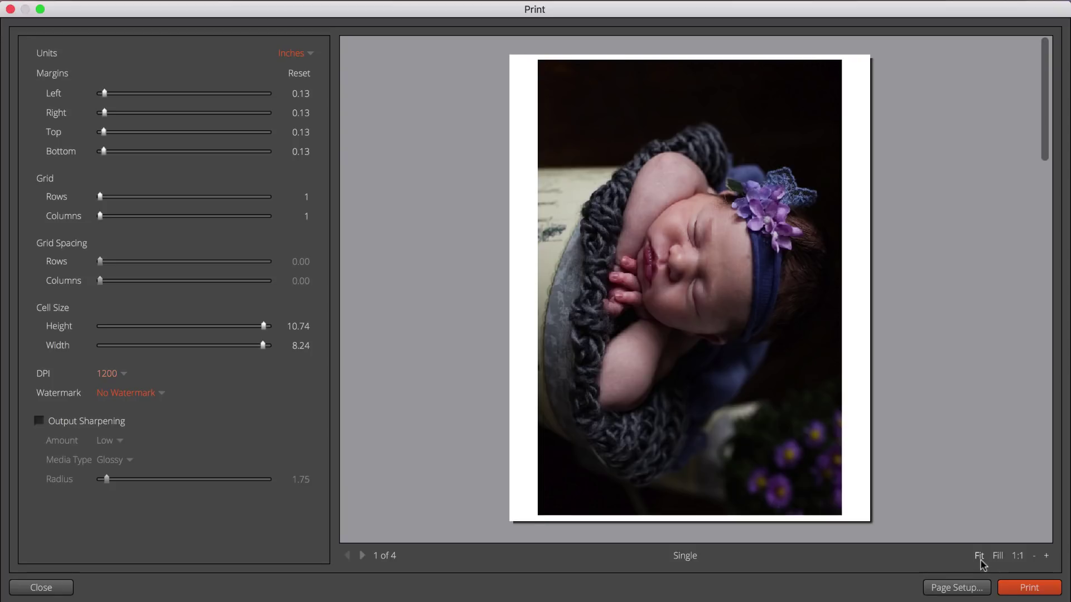
Inspect the first print page's preview at 1:1 and at smaller and larger magnifications.
{"action": "left_click", "coordinate": [1017, 556]}
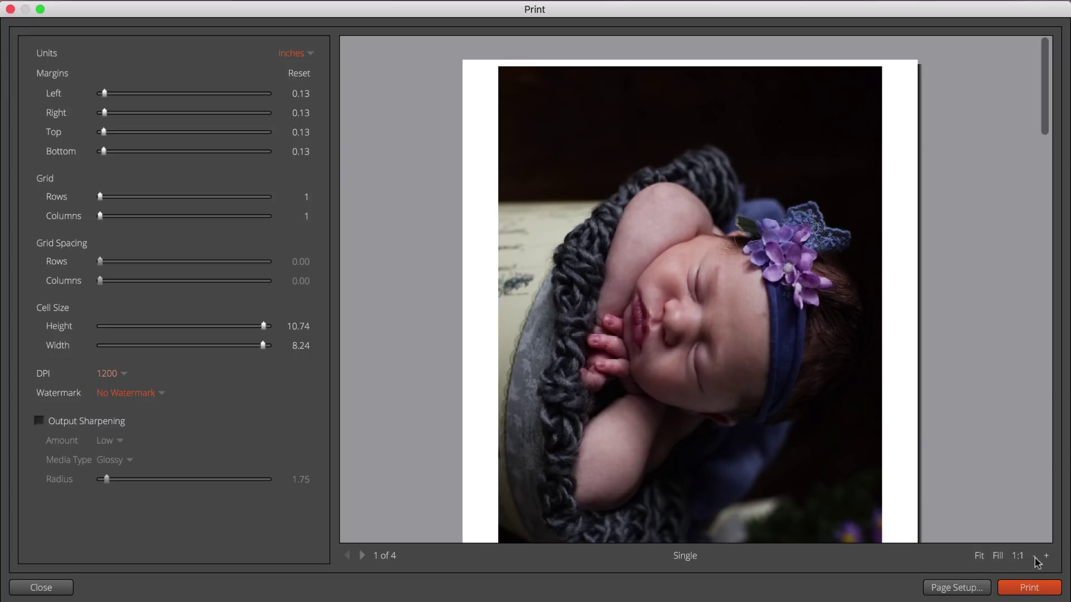
{"action": "left_click", "coordinate": [1035, 558]}
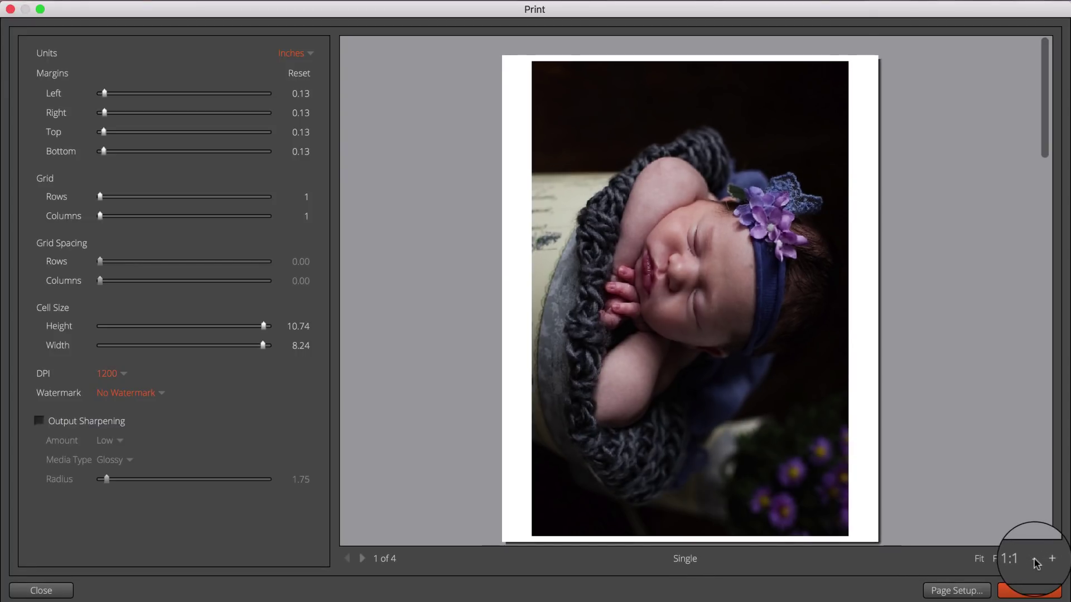
{"action": "left_click", "coordinate": [1048, 561]}
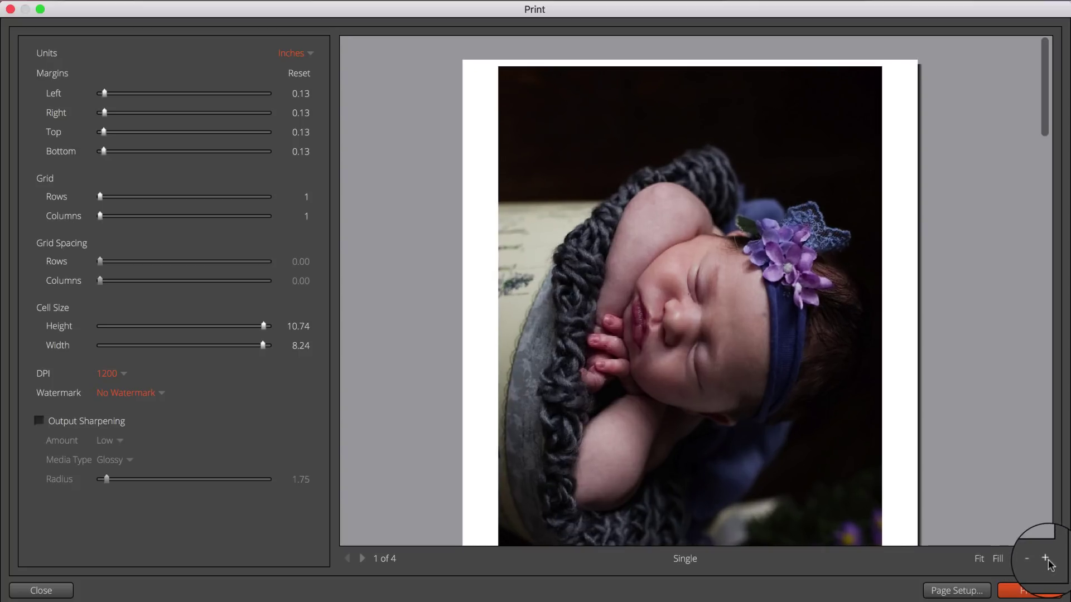
{"action": "left_click", "coordinate": [1046, 560]}
{"action": "left_click", "coordinate": [1048, 560]}
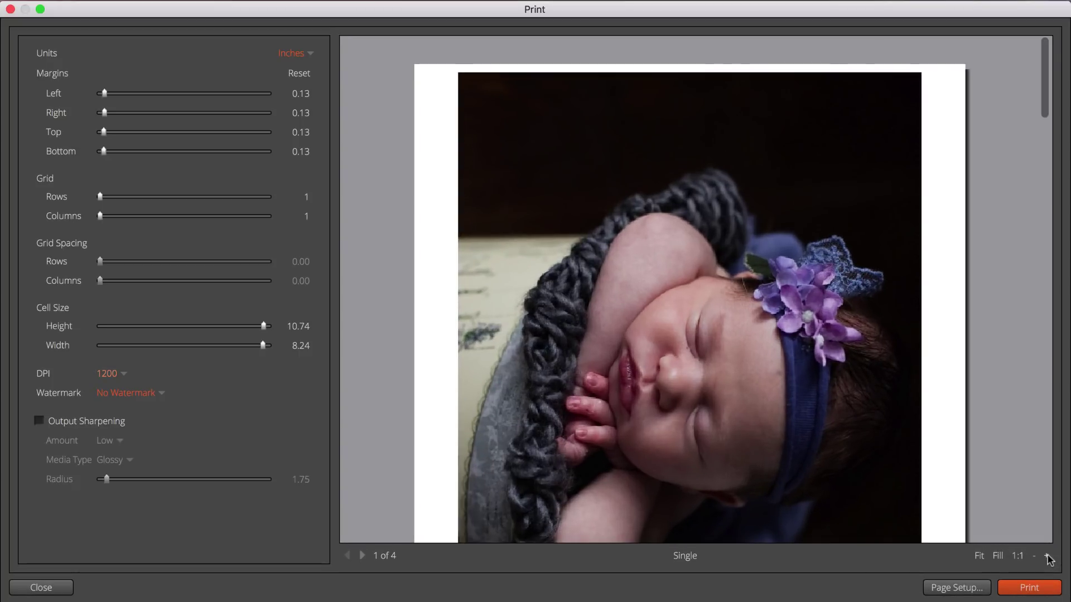
Review the printer's page setup and the measurement units available for the print layout.
{"action": "left_click", "coordinate": [977, 589]}
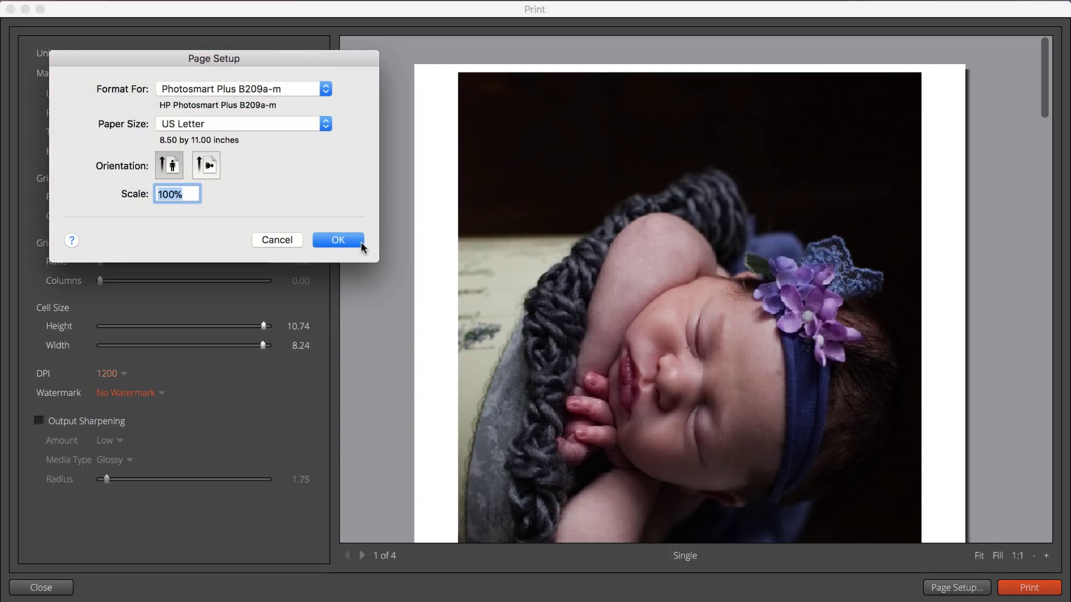
{"action": "left_click", "coordinate": [360, 243]}
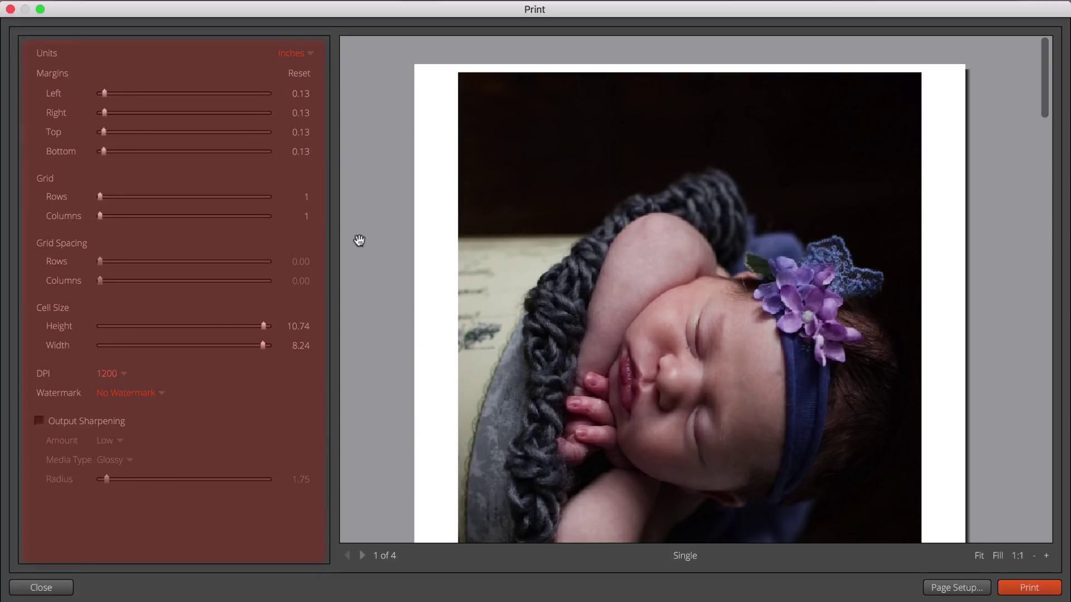
{"action": "left_click", "coordinate": [294, 56]}
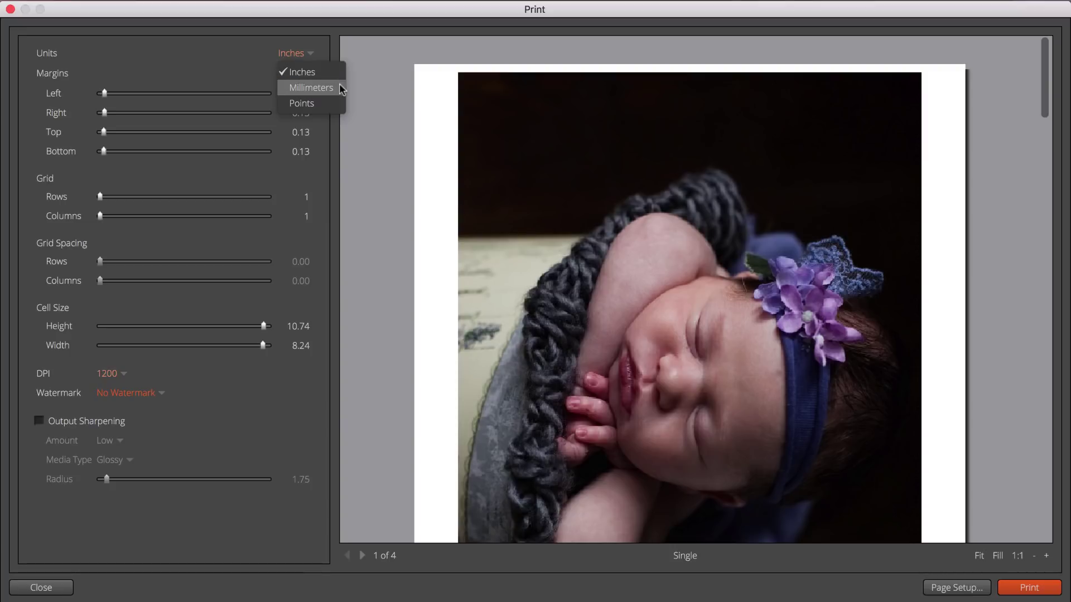
{"action": "left_click", "coordinate": [333, 120]}
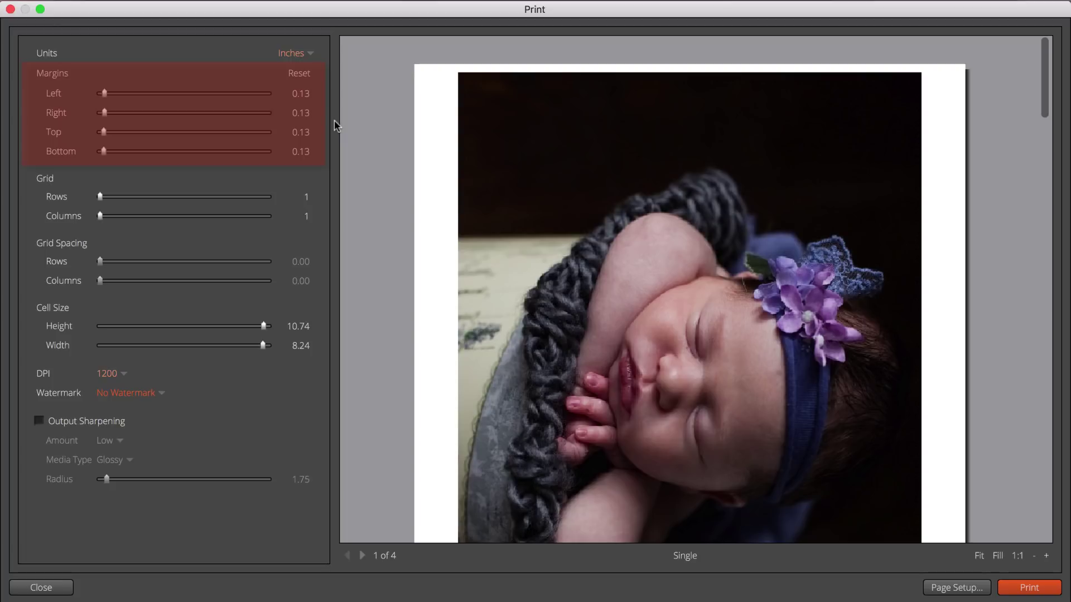
Set the top and bottom margins to 0.00 and the grid to 2 rows and 2 columns.
{"action": "left_click_drag", "start_coordinate": [104, 132], "coordinate": [86, 157]}
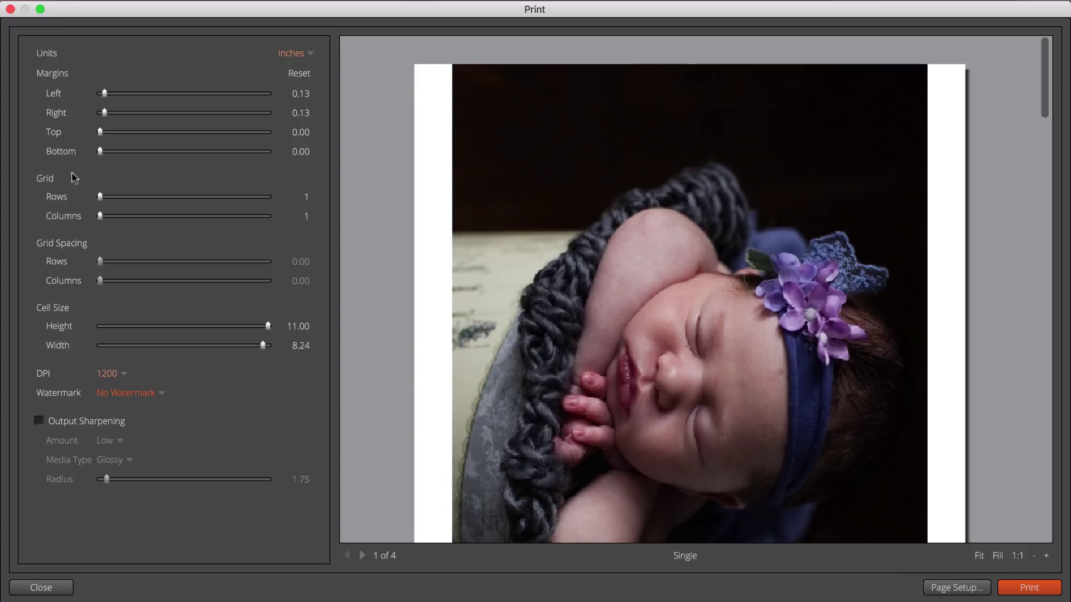
{"action": "left_click_drag", "start_coordinate": [100, 197], "coordinate": [118, 197]}
{"action": "left_click", "coordinate": [118, 216]}
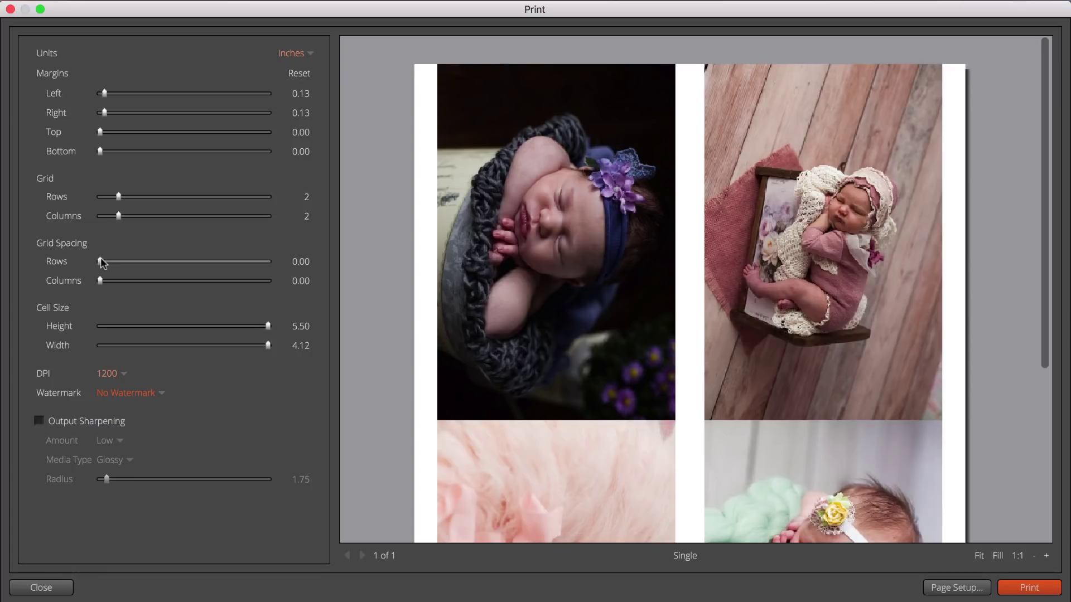
Set the grid spacing to 0.34 for rows and 0.22 for columns, and reset the page margins.
{"action": "left_click_drag", "start_coordinate": [101, 262], "coordinate": [104, 282]}
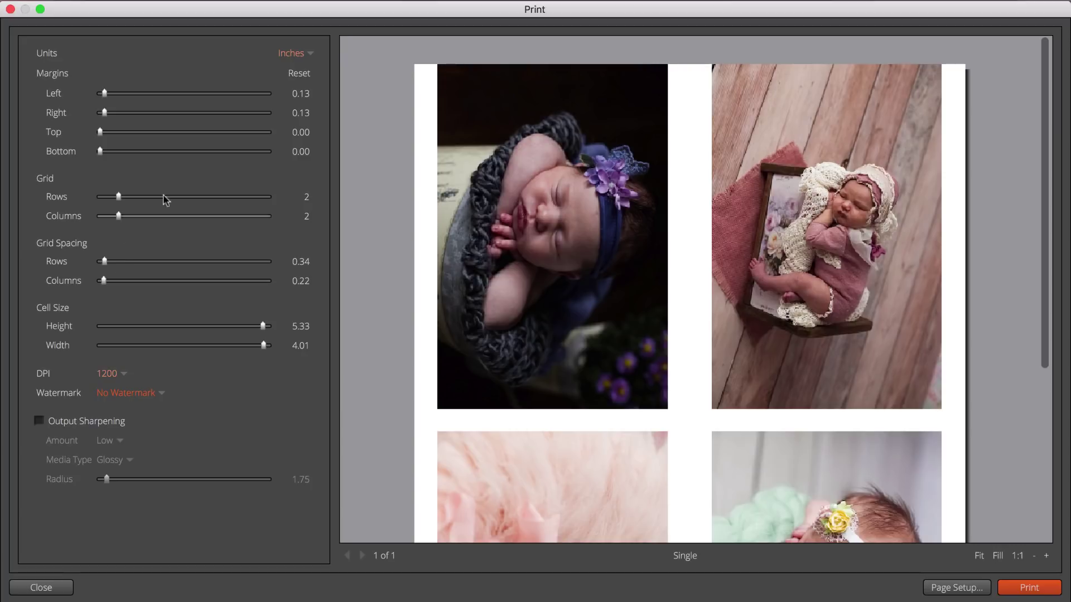
{"action": "left_click", "coordinate": [291, 70]}
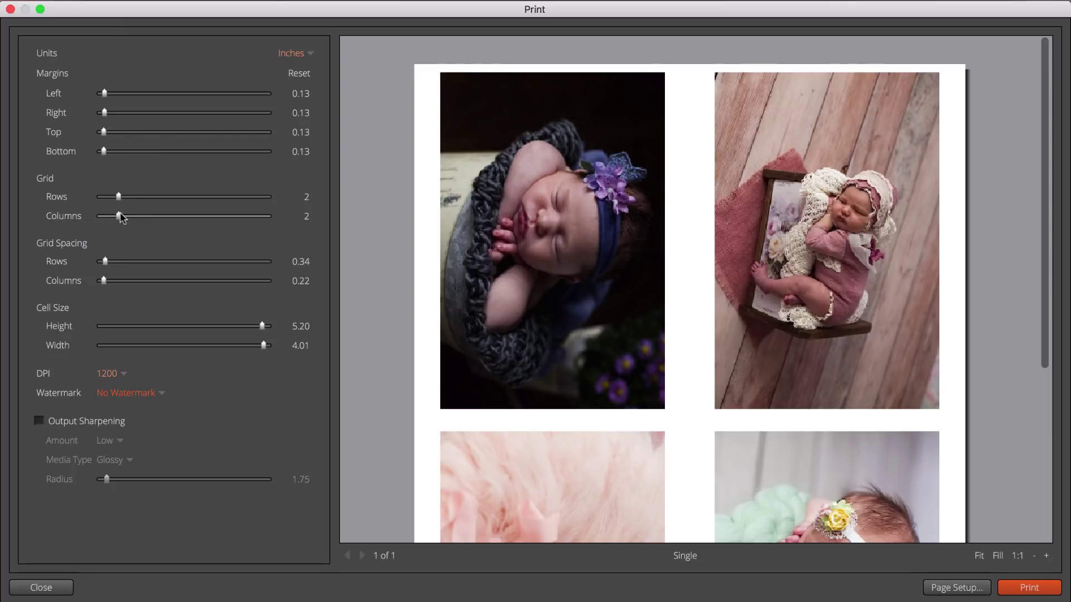
Reduce the grid to 1 column and set the cell size to 5 inches high by 7 inches wide.
{"action": "left_click_drag", "start_coordinate": [118, 216], "coordinate": [100, 216]}
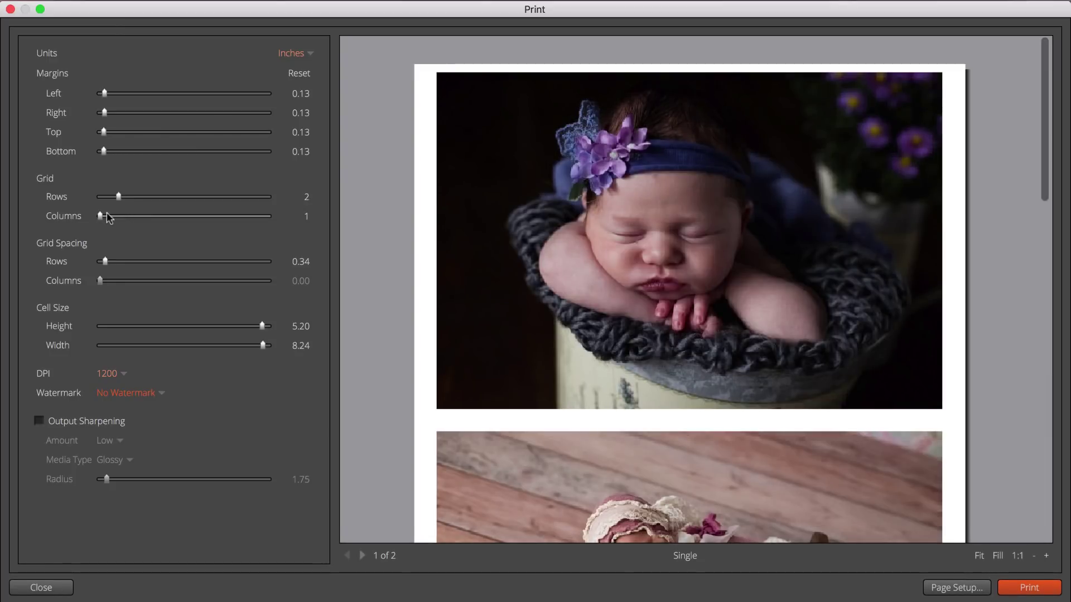
{"action": "left_click", "coordinate": [301, 326]}
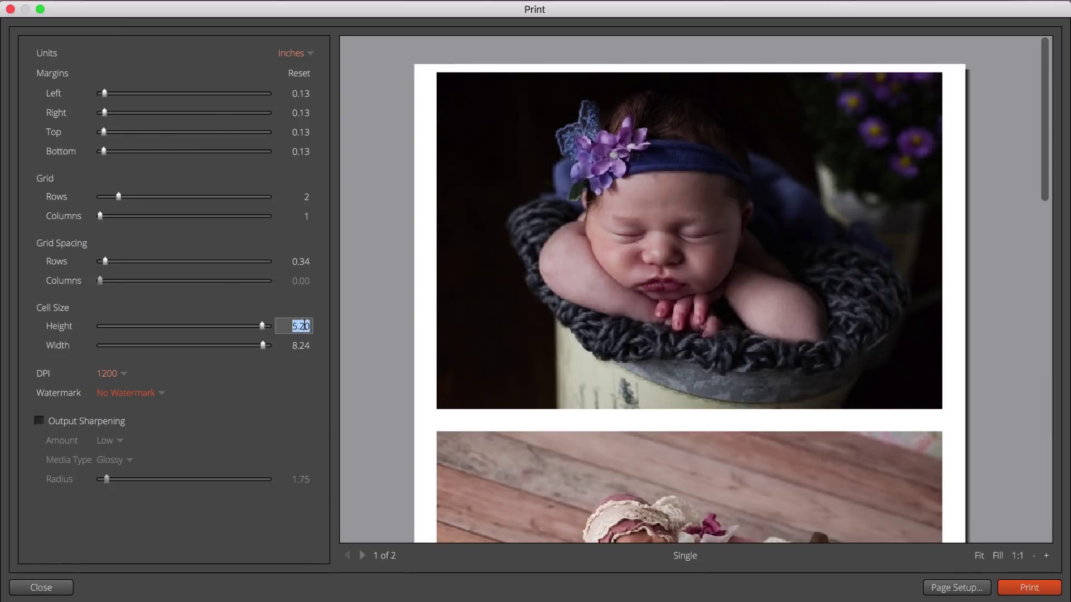
{"action": "type", "text": "5"}
{"action": "key", "text": "Tab"}
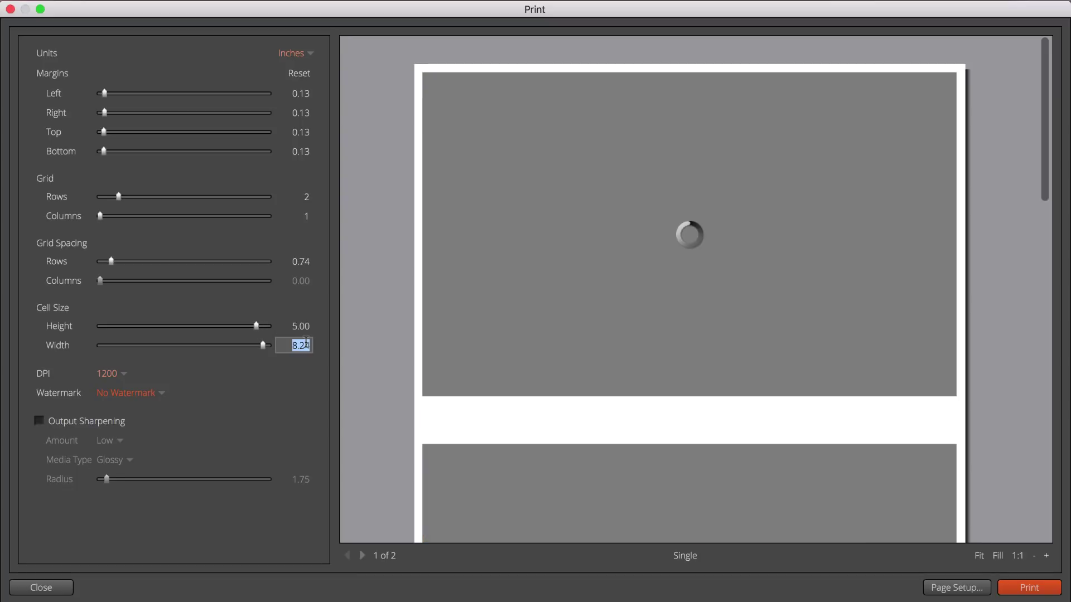
{"action": "type", "text": "7"}
{"action": "left_click", "coordinate": [317, 373]}
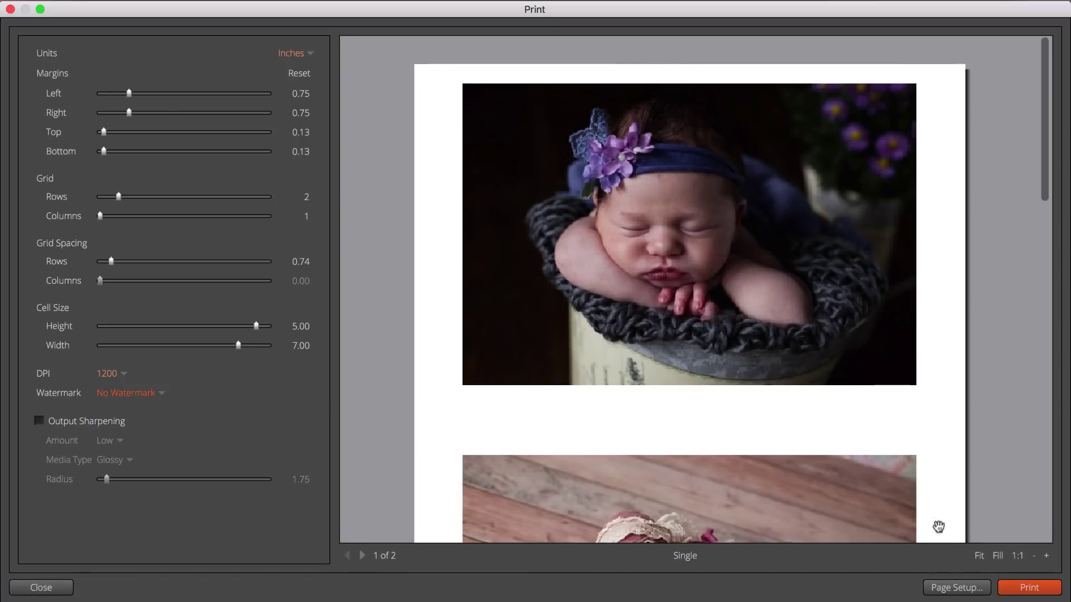
{"action": "left_click", "coordinate": [979, 556]}
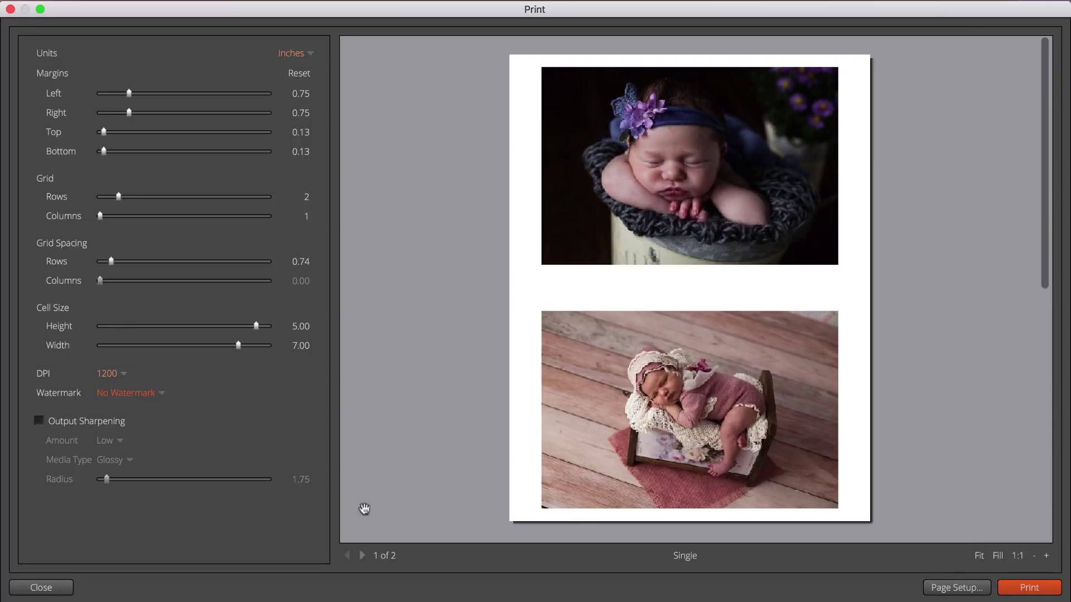
Review the print resolution choices and apply the OCH Studio watermark to the photos.
{"action": "left_click", "coordinate": [118, 375]}
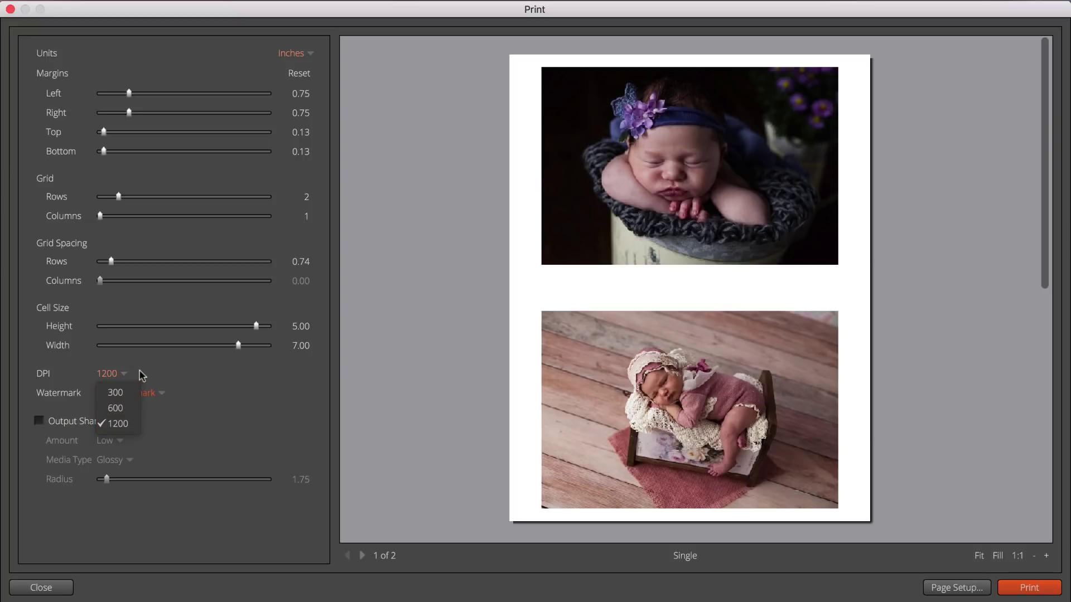
{"action": "left_click", "coordinate": [142, 376]}
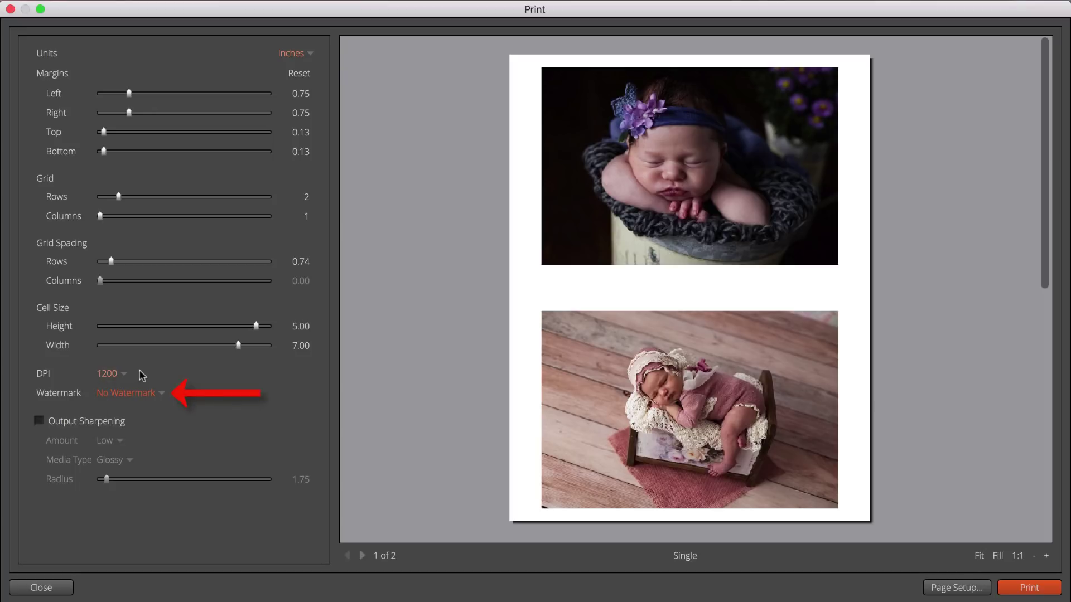
{"action": "left_click", "coordinate": [143, 393]}
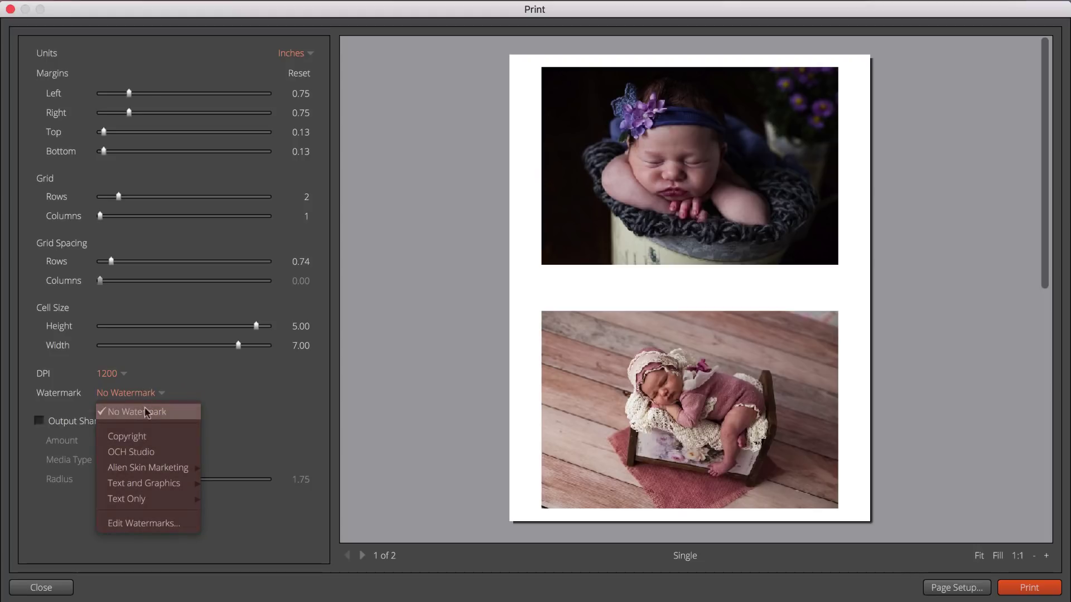
{"action": "left_click", "coordinate": [147, 451]}
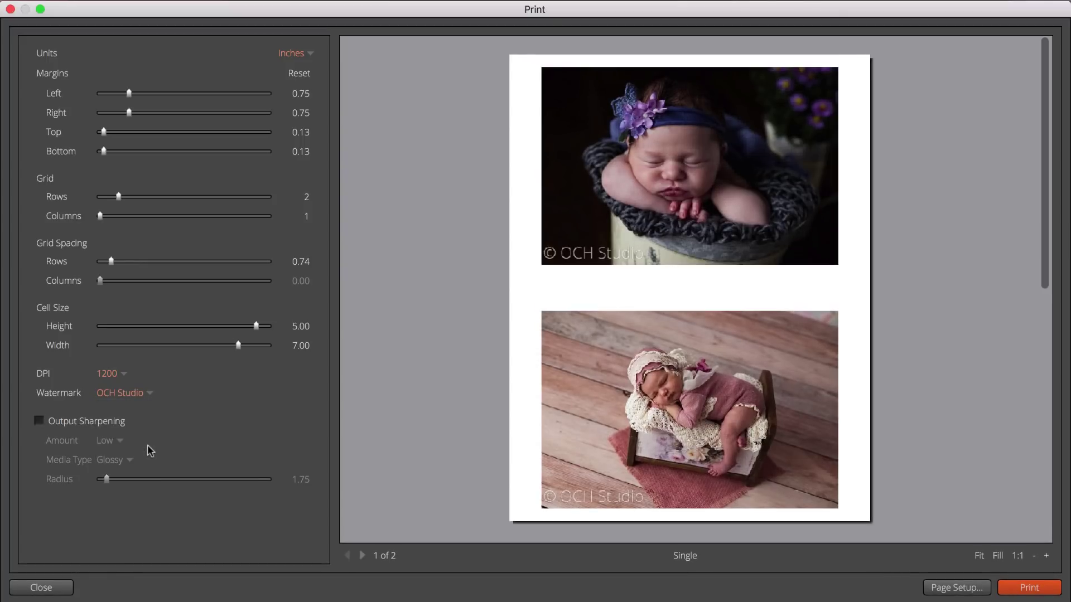
{"action": "left_click", "coordinate": [143, 394]}
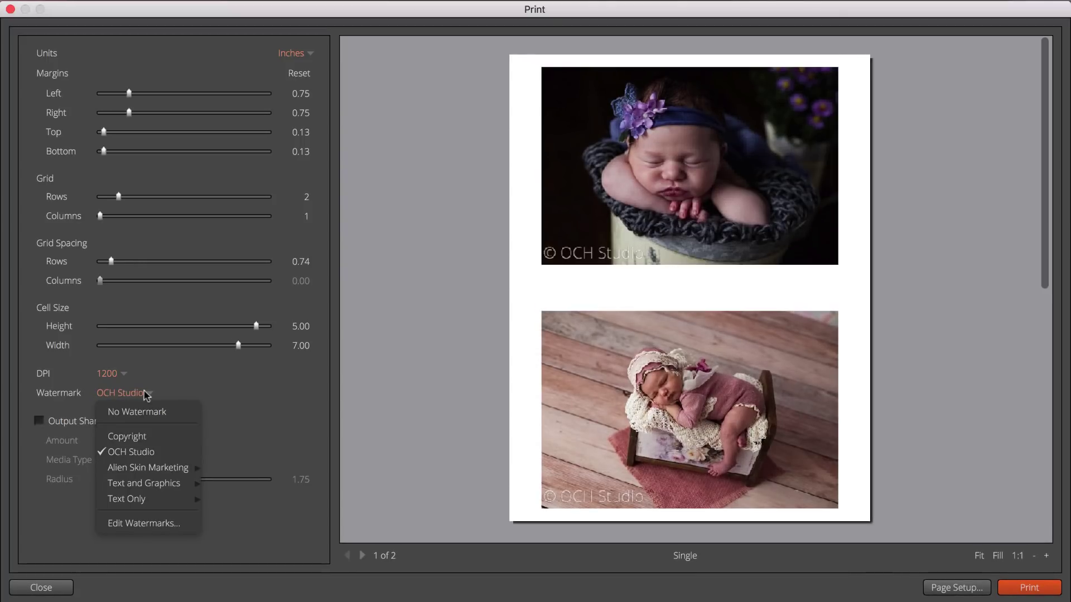
{"action": "left_click", "coordinate": [150, 541]}
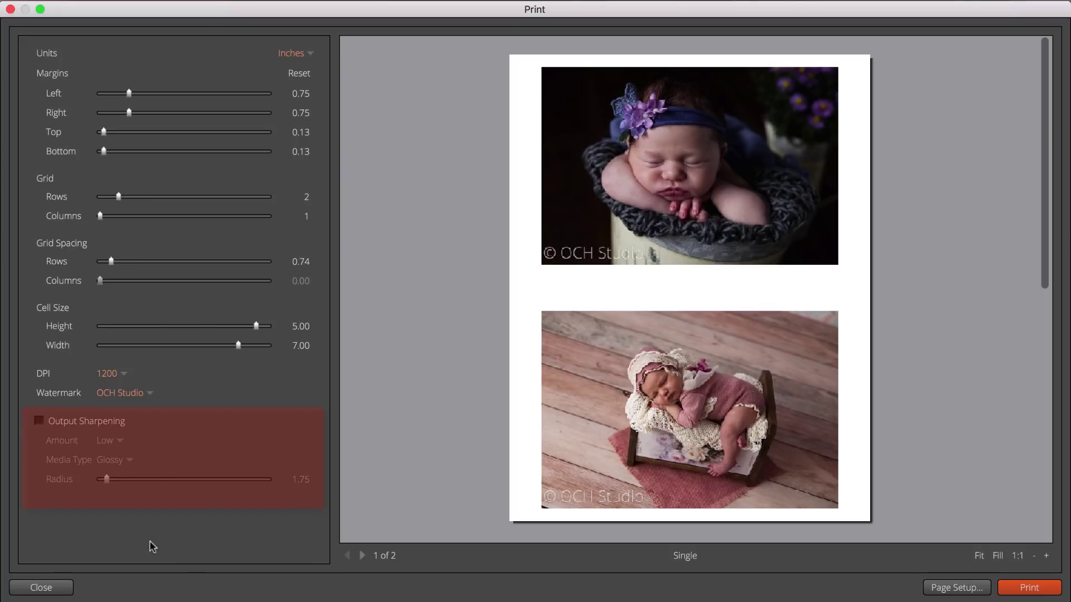
Enable output sharpening and review its amount and media type options.
{"action": "left_click", "coordinate": [39, 422]}
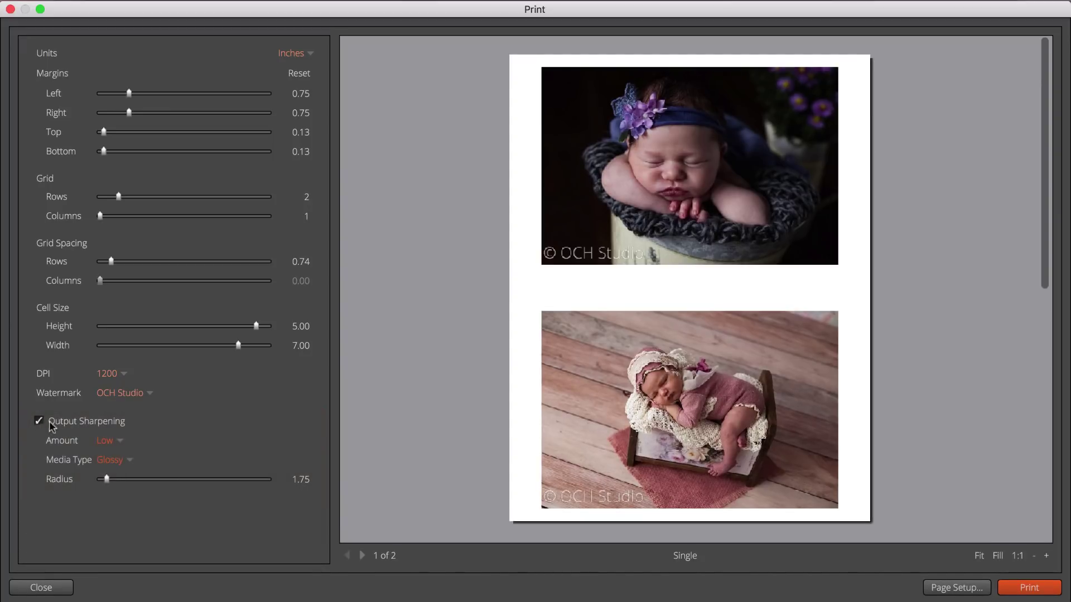
{"action": "left_click", "coordinate": [119, 440]}
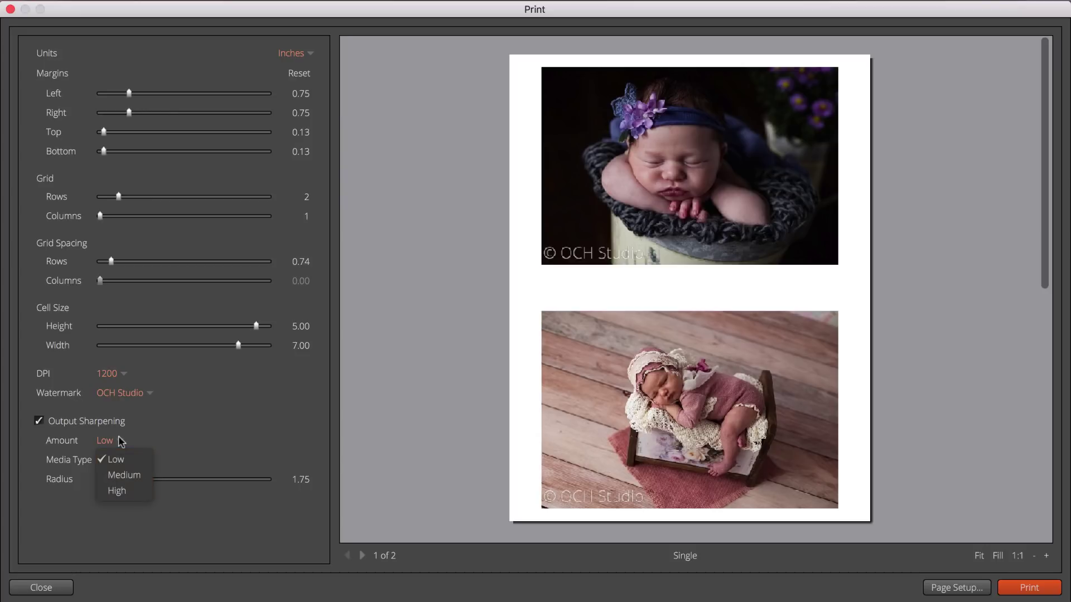
{"action": "left_click", "coordinate": [118, 437]}
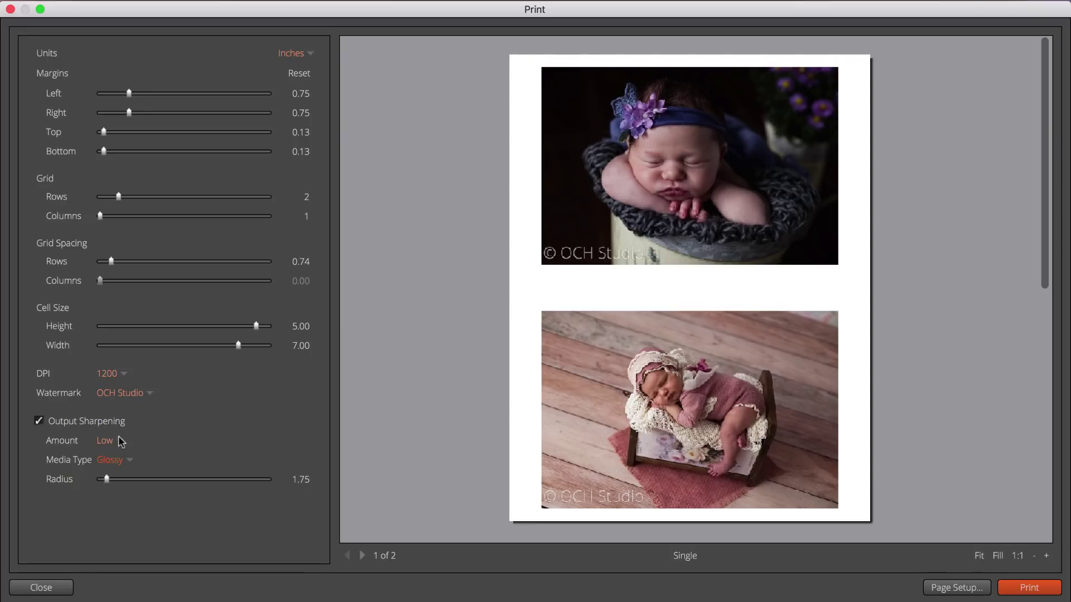
{"action": "left_click", "coordinate": [130, 461]}
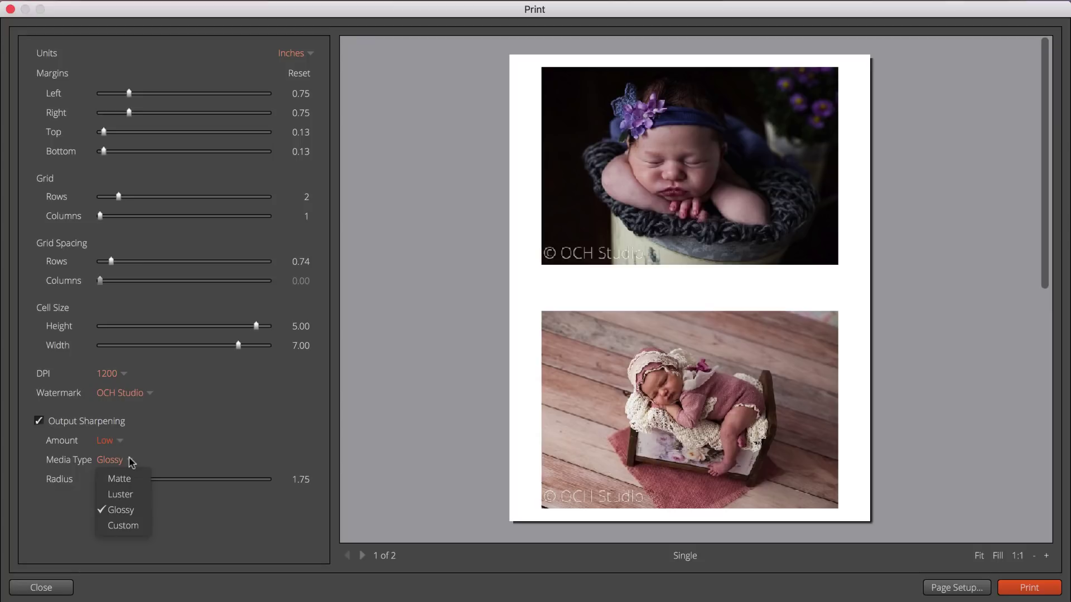
{"action": "left_click", "coordinate": [131, 462]}
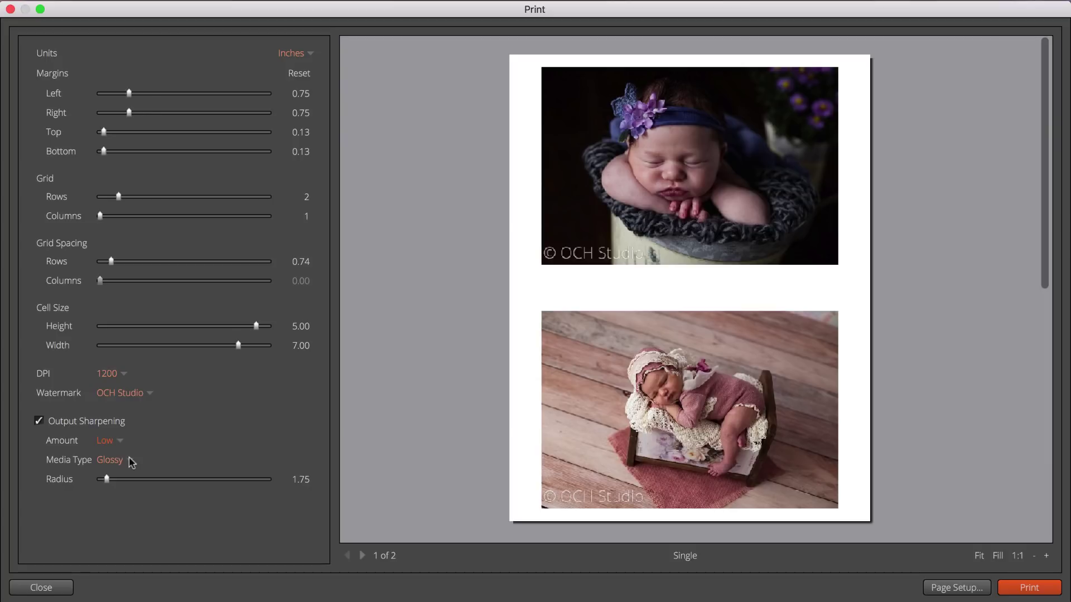
Try a custom sharpening radius of 1.79 and return the media type to Glossy.
{"action": "mouse_move", "coordinate": [107, 481]}
{"action": "left_mouse_down"}
{"action": "mouse_move", "coordinate": [253, 484]}
{"action": "mouse_move", "coordinate": [107, 486]}
{"action": "left_mouse_up"}
{"action": "left_click", "coordinate": [123, 460]}
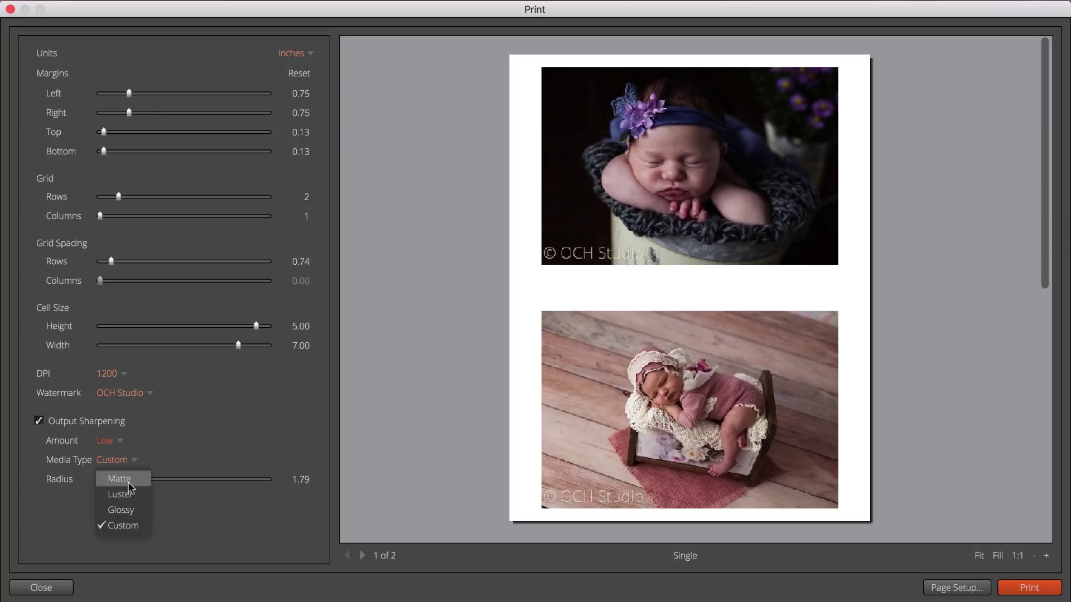
{"action": "left_click", "coordinate": [121, 510]}
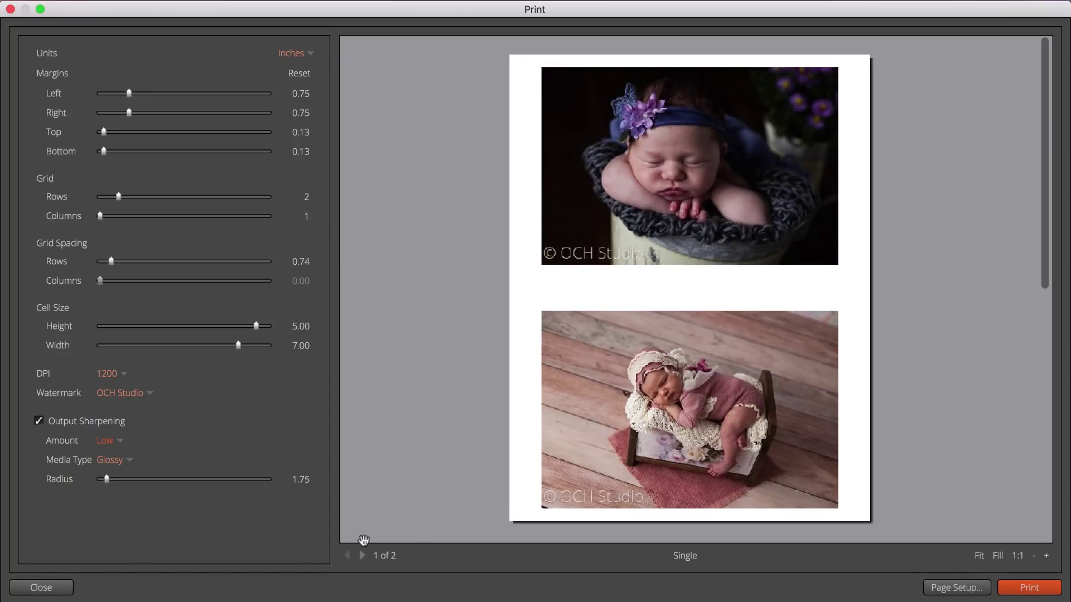
Open the system print settings for the layout and review the available printer presets.
{"action": "left_click", "coordinate": [1021, 588]}
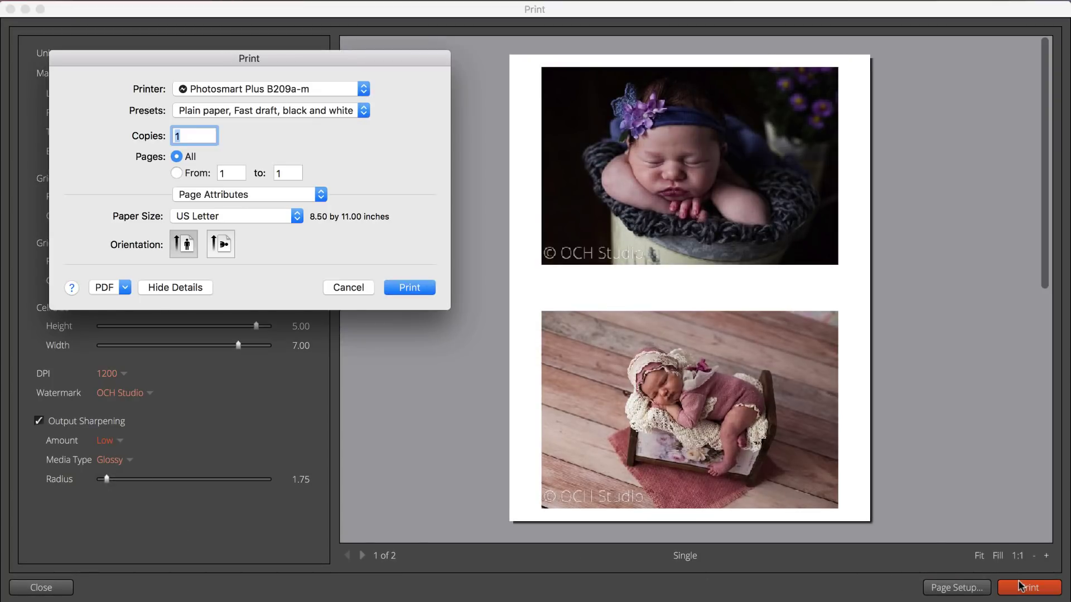
{"action": "left_click", "coordinate": [336, 112]}
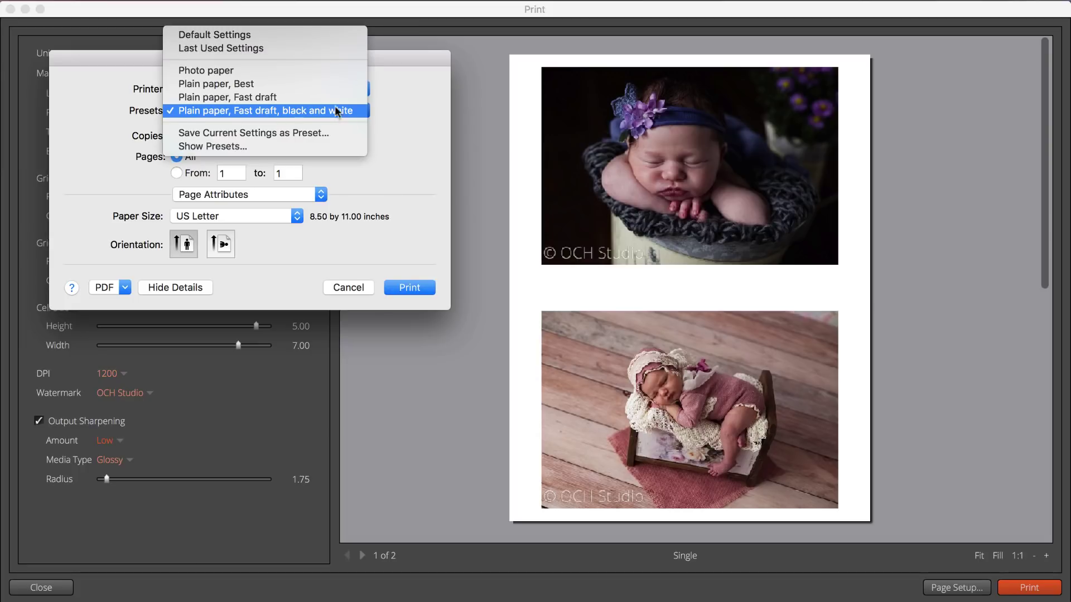
{"action": "left_click", "coordinate": [405, 91]}
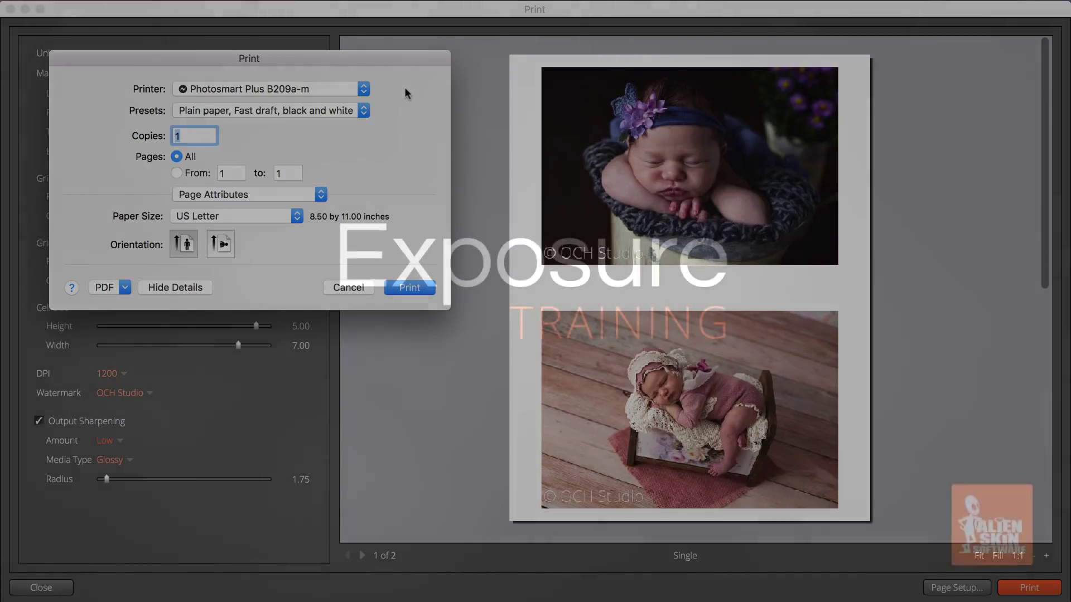